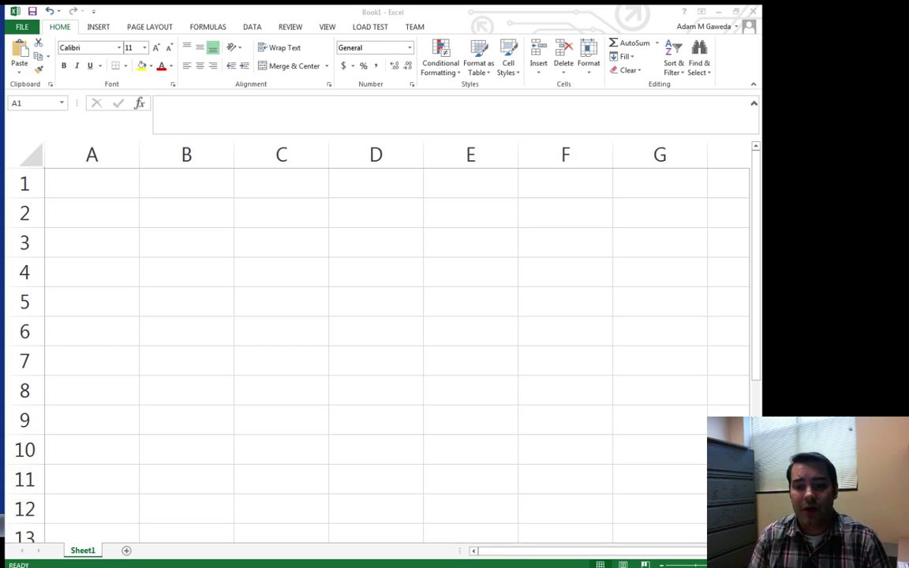
- Type the labels Subtotal, Tax and Total into cells A1, A2 and A3
click(98, 182)
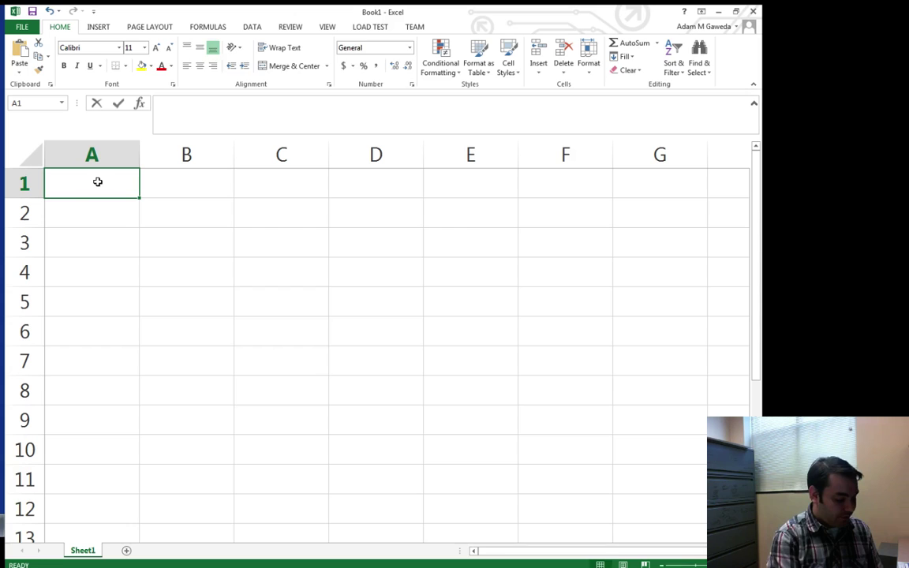
text(Subtotal)
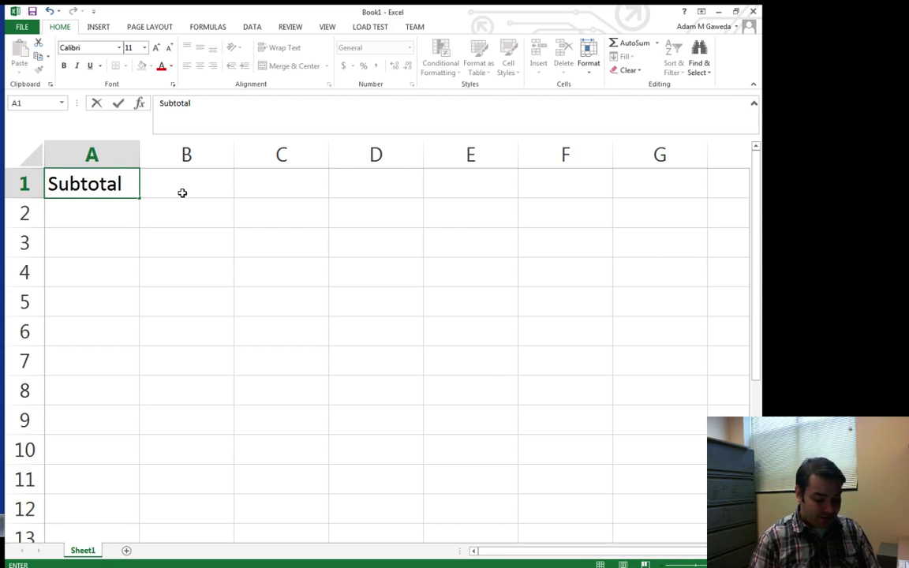
key(Return)
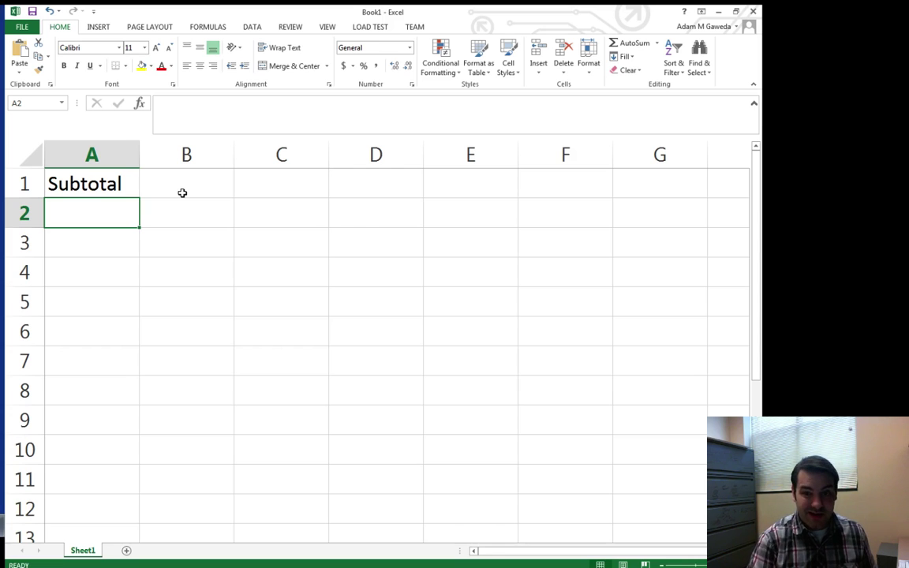
key(Up)
key(Right)
key(Left)
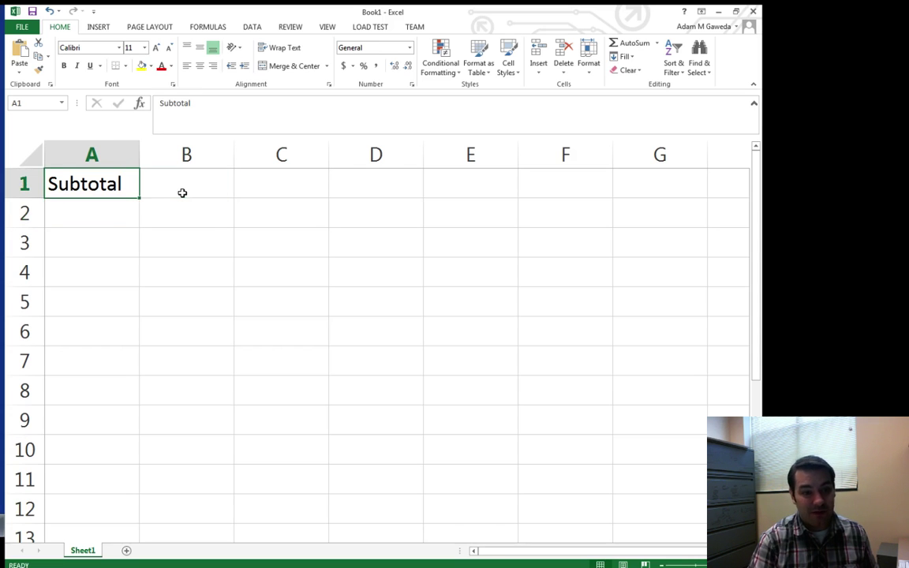
key(Down)
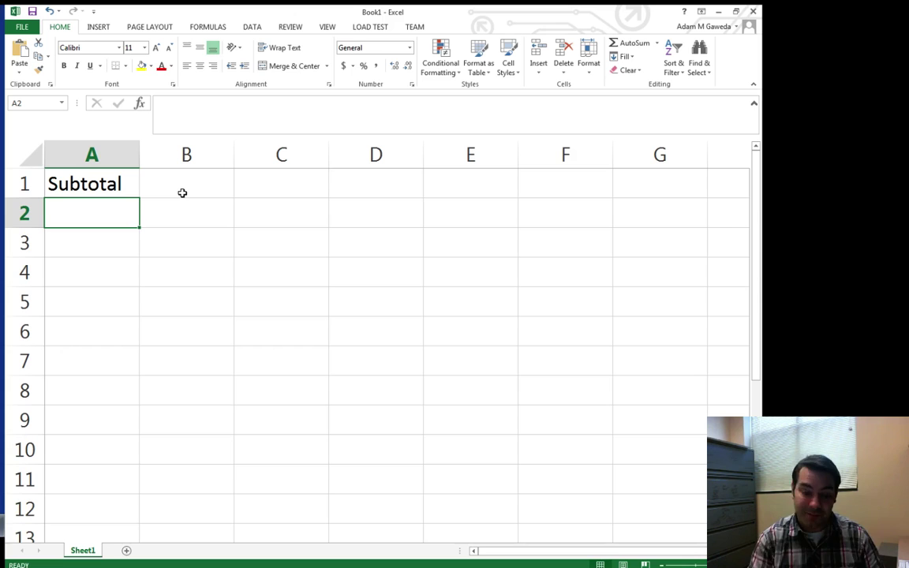
text(Tax)
key(Return)
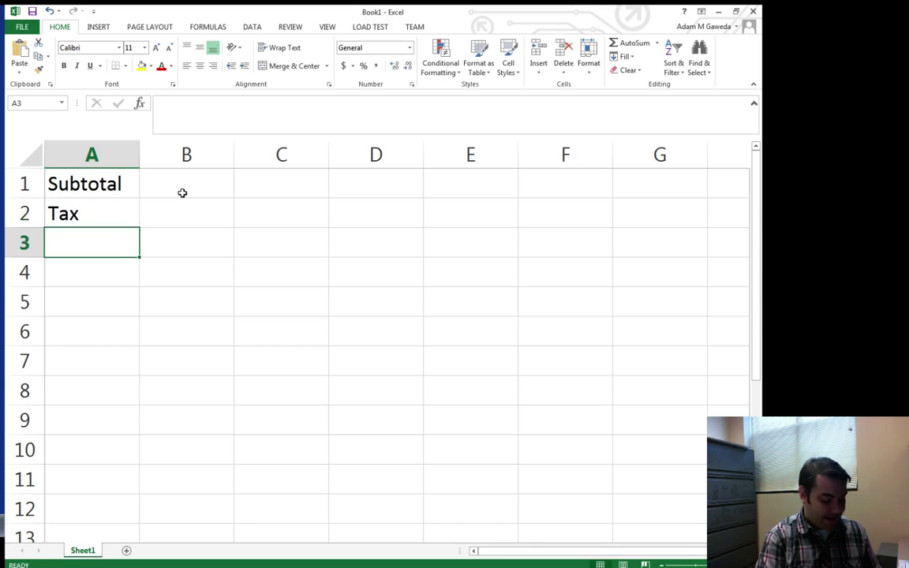
text(Total)
key(Return)
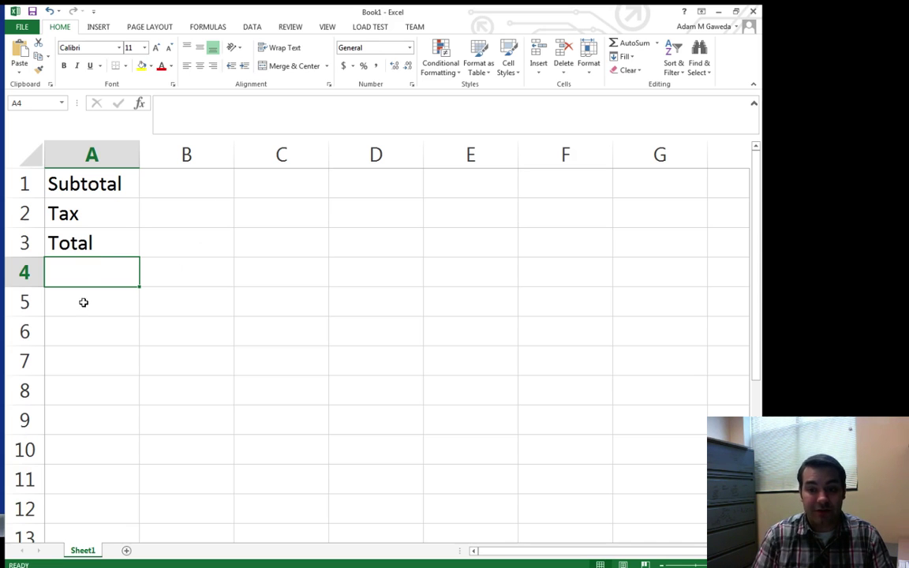
- Enter $12.50 in B1 and 7% in B2
click(172, 183)
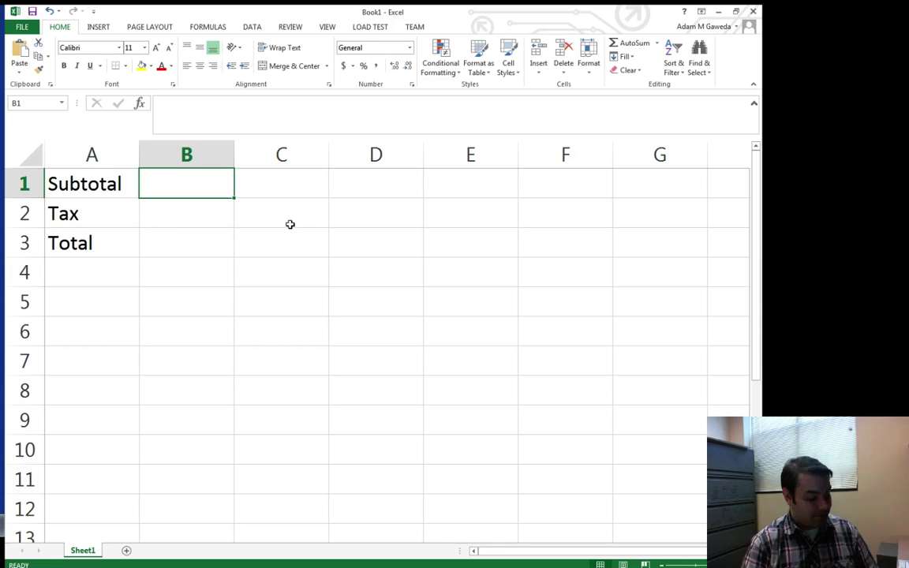
text($)
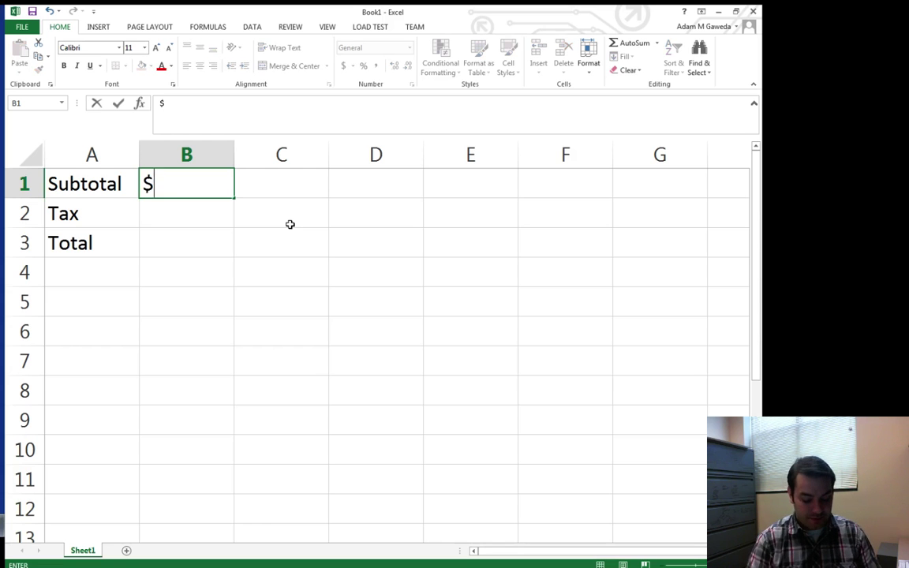
text(12.50)
key(Return)
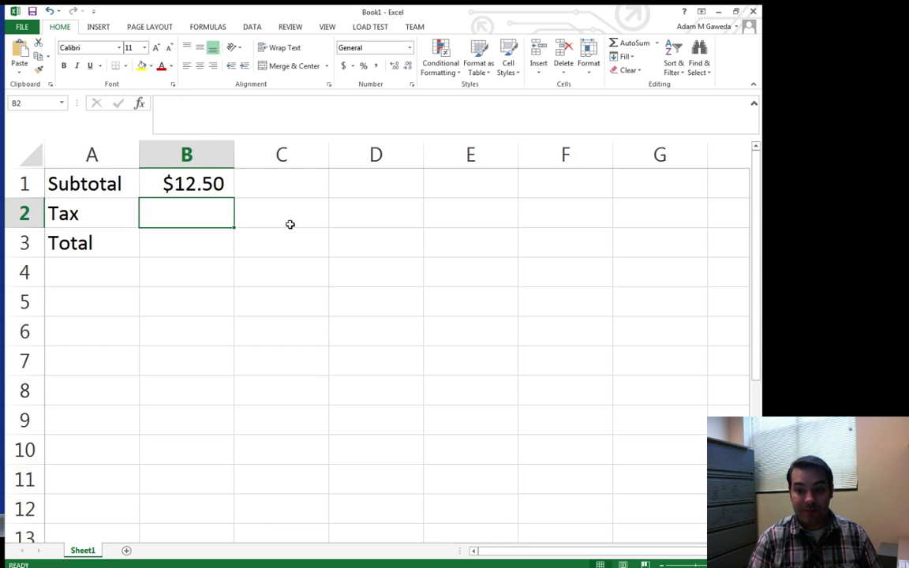
text(7)
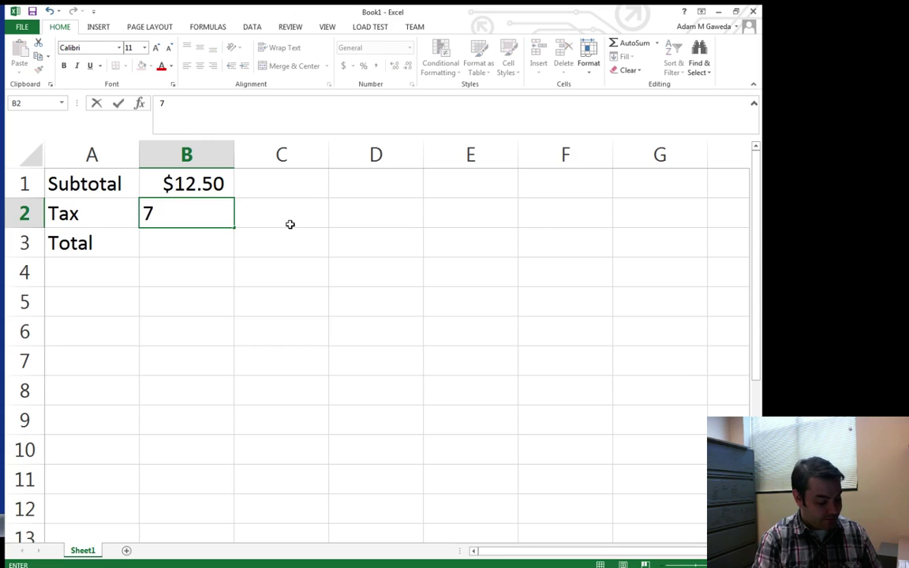
text(%)
key(Return)
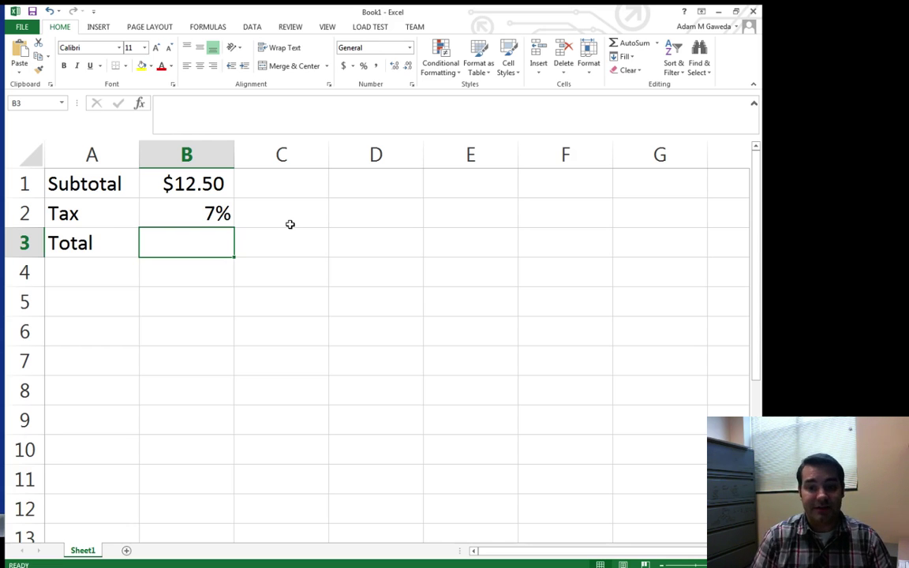
- Enter B1*B2 in cell B3 without an equals sign, leaving it as plain text
click(173, 177)
click(167, 207)
click(178, 238)
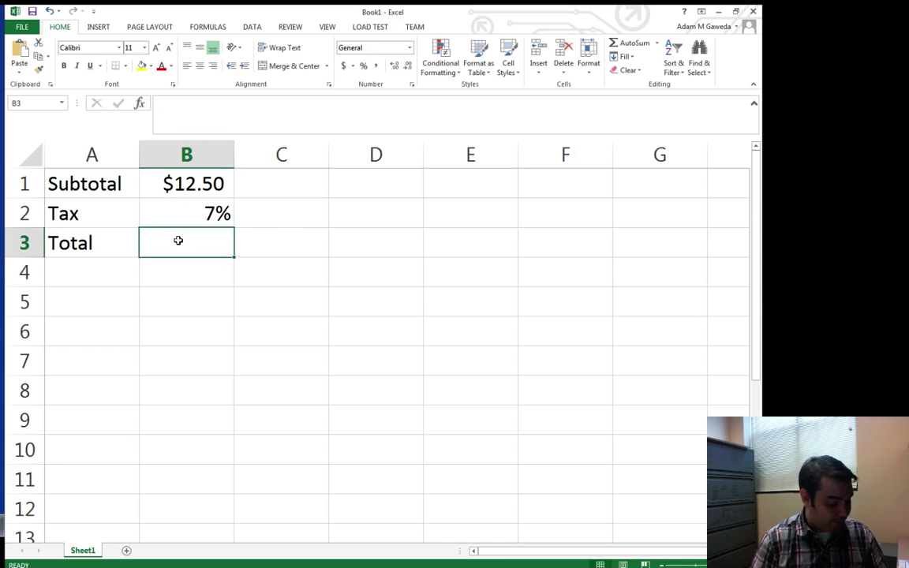
text(B1*)
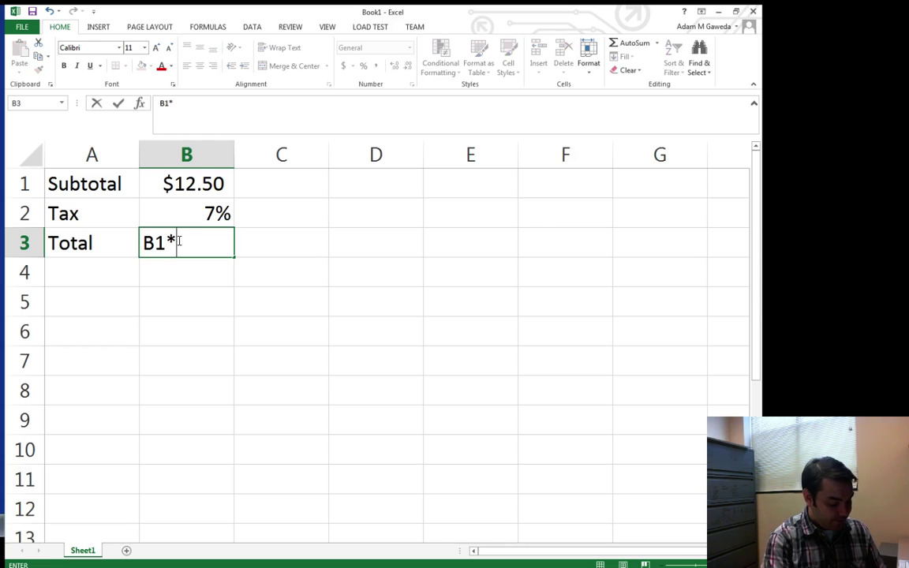
text(B2)
key(Return)
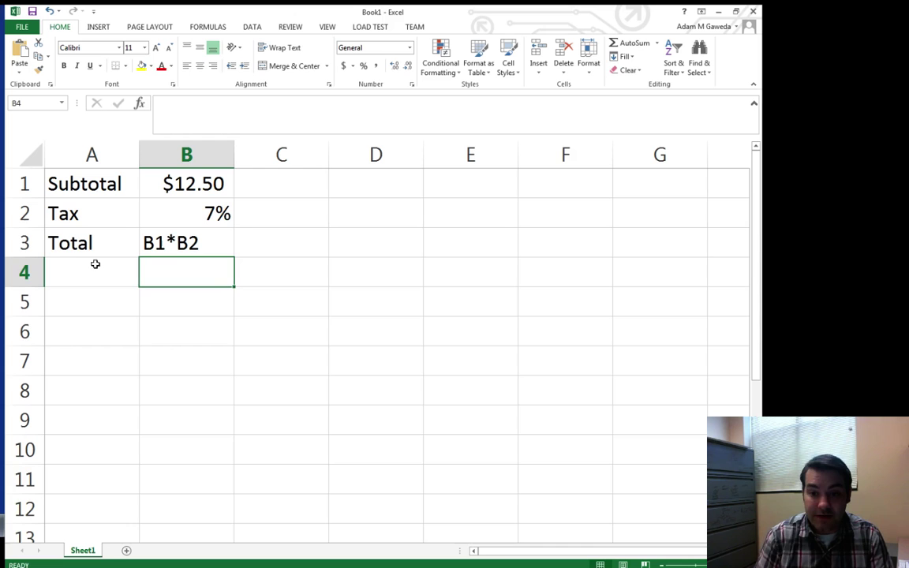
click(150, 233)
click(65, 249)
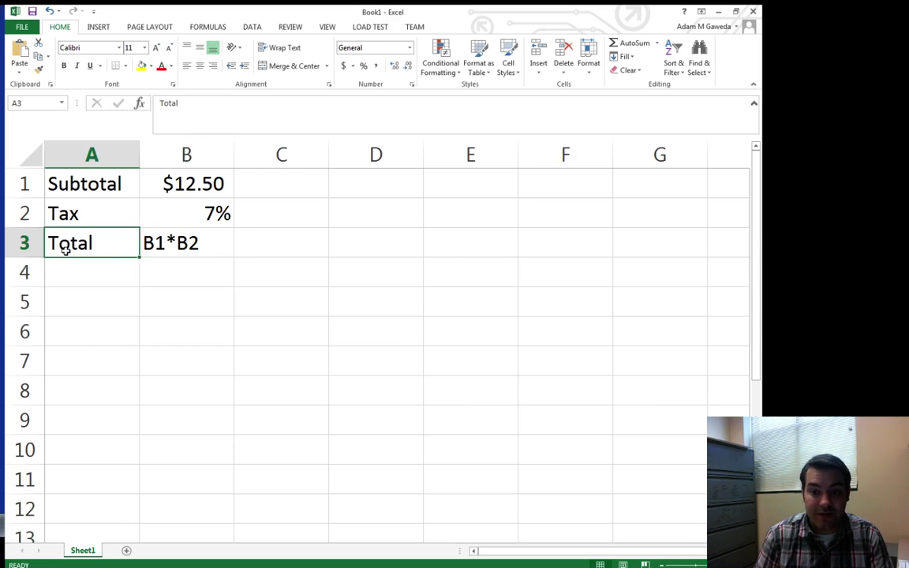
- Replace the B3 text with the formula =B1*B2, showing $0.88
click(162, 249)
key(Delete)
text(=)
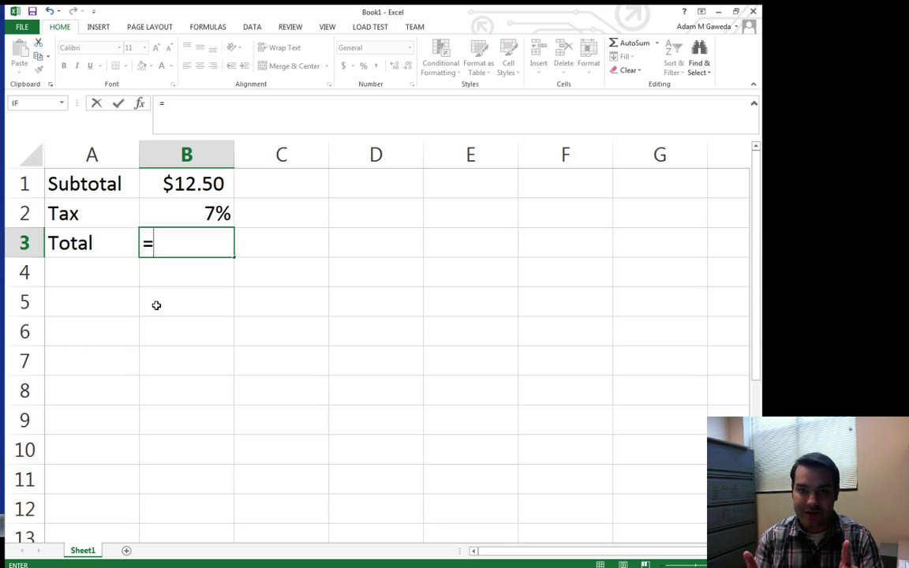
text(B1)
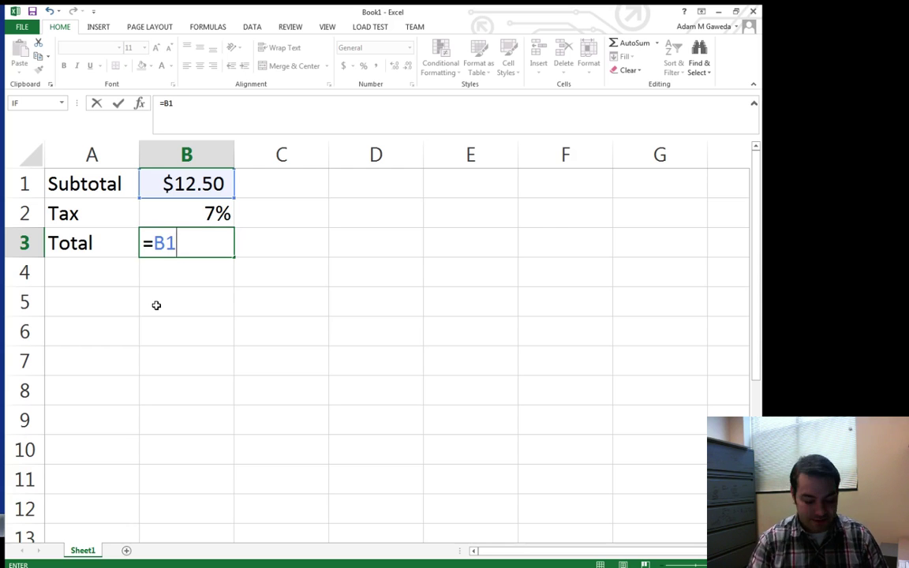
text(*)
key(Up)
key(Return)
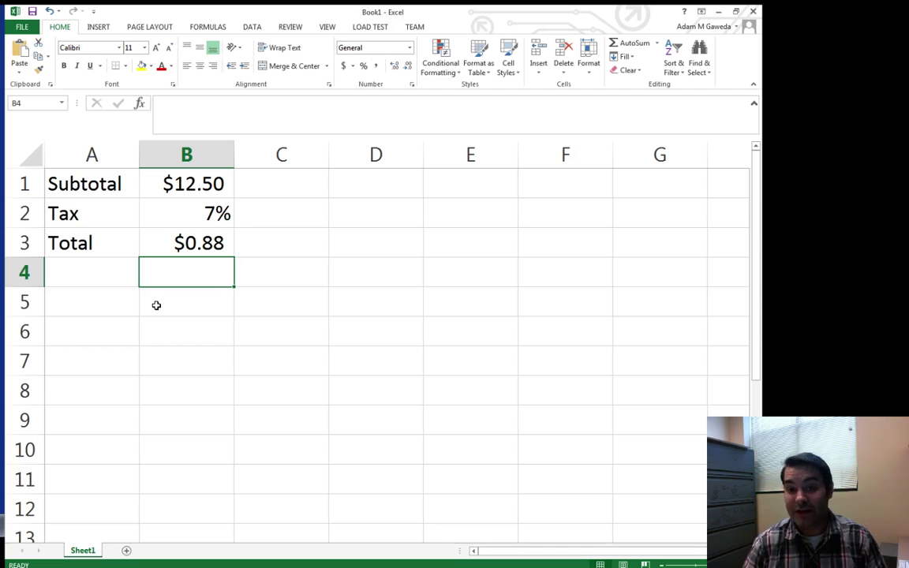
- Clear B3 and enter =B1+(B1*B2) so the Total shows $13.38
key(Up)
key(Delete)
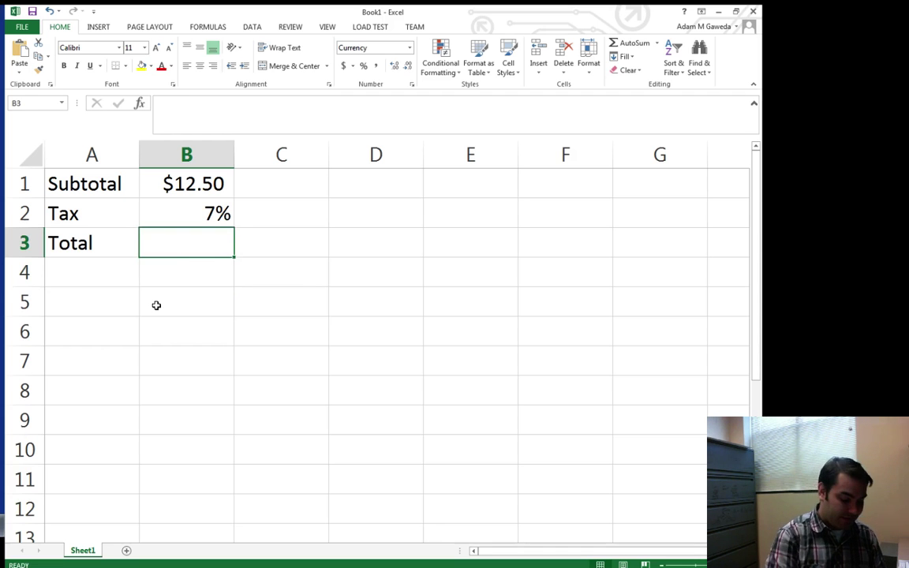
text(=B!)
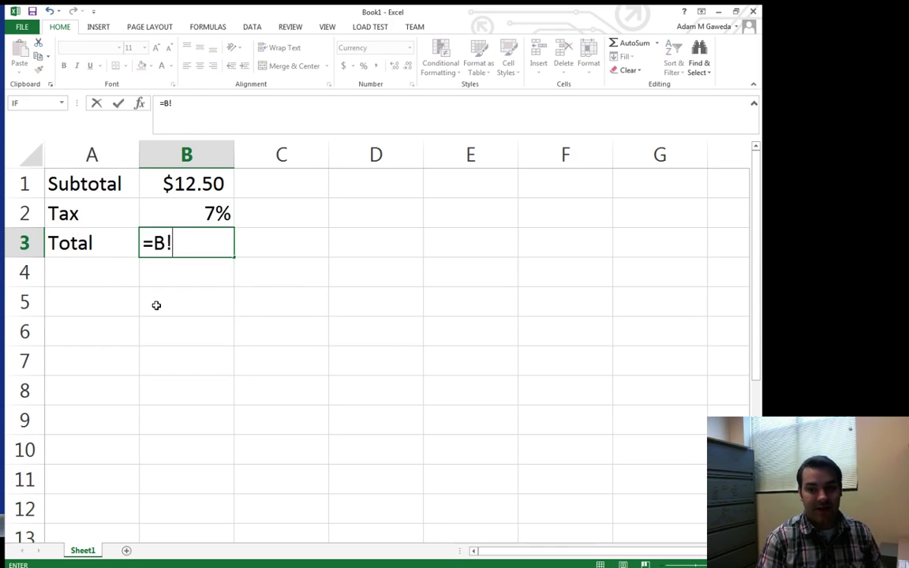
key(BackSpace)
text(1)
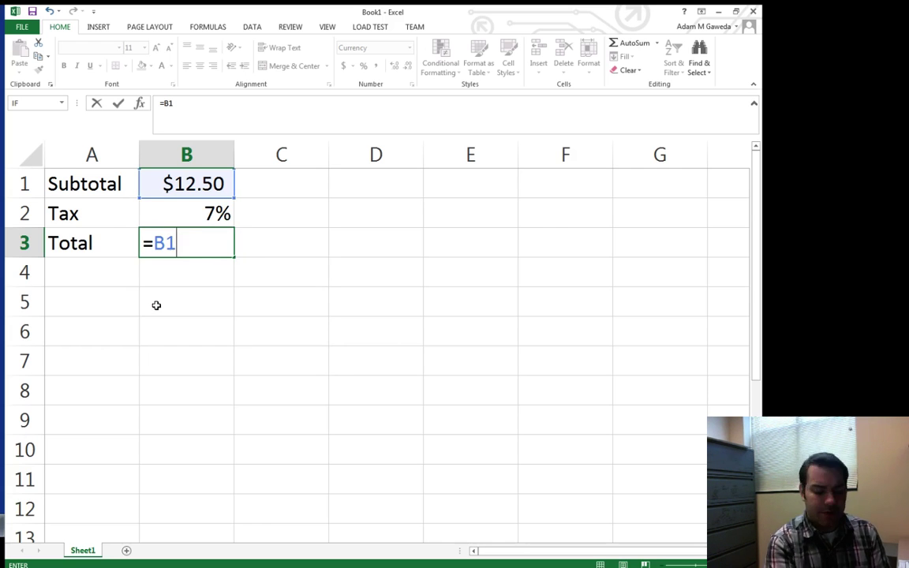
text(+)
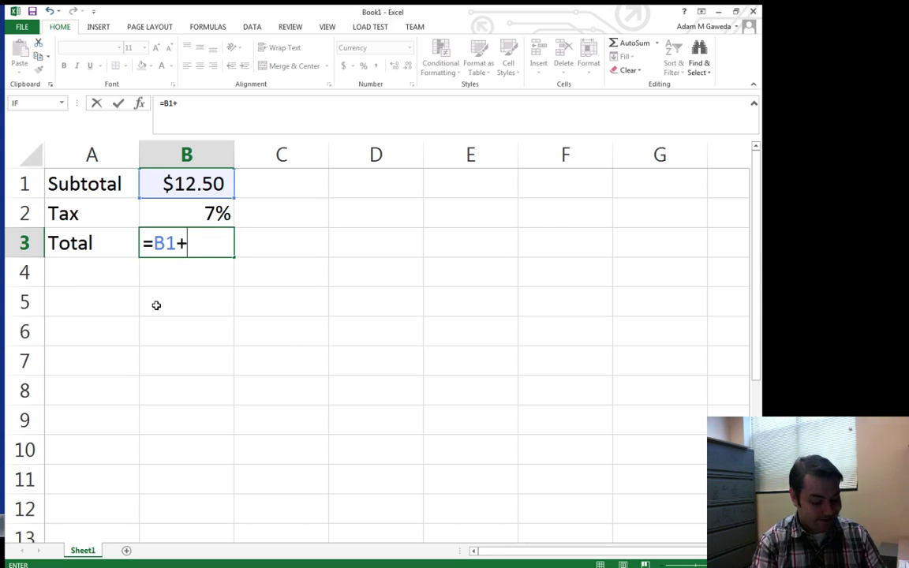
text(())
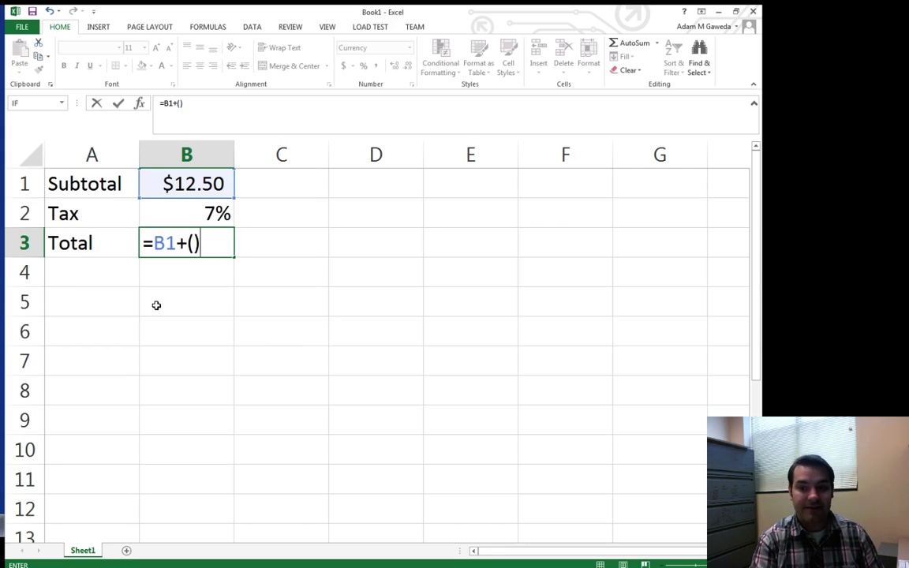
key(BackSpace)
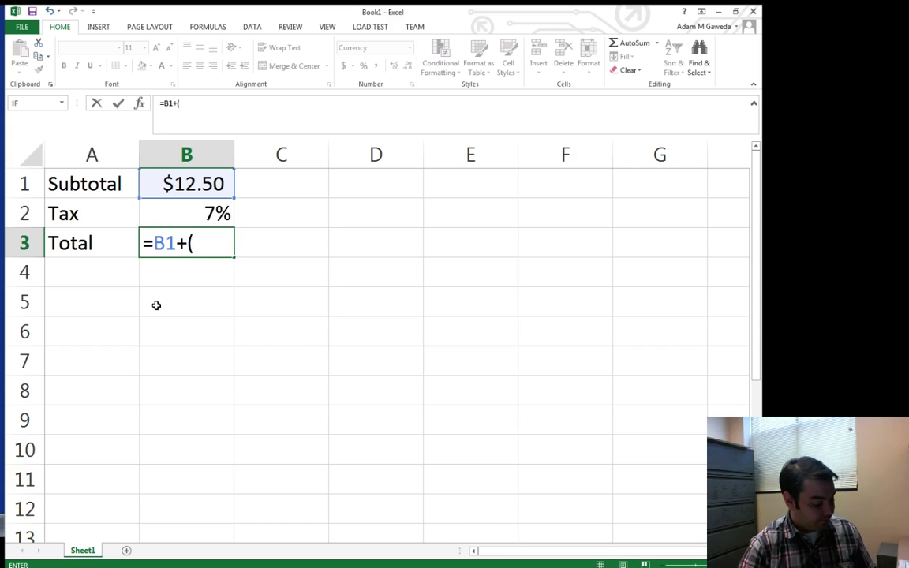
text(B1)
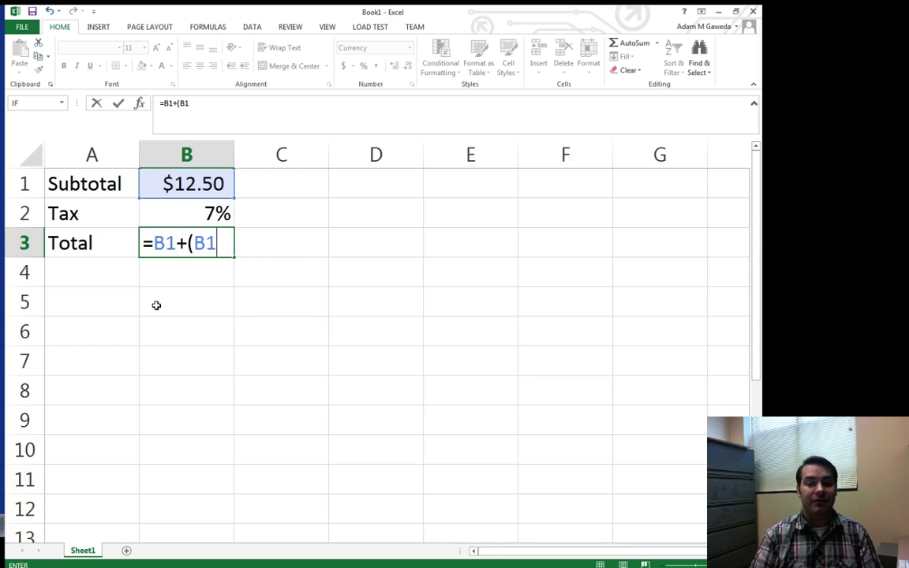
text(*)
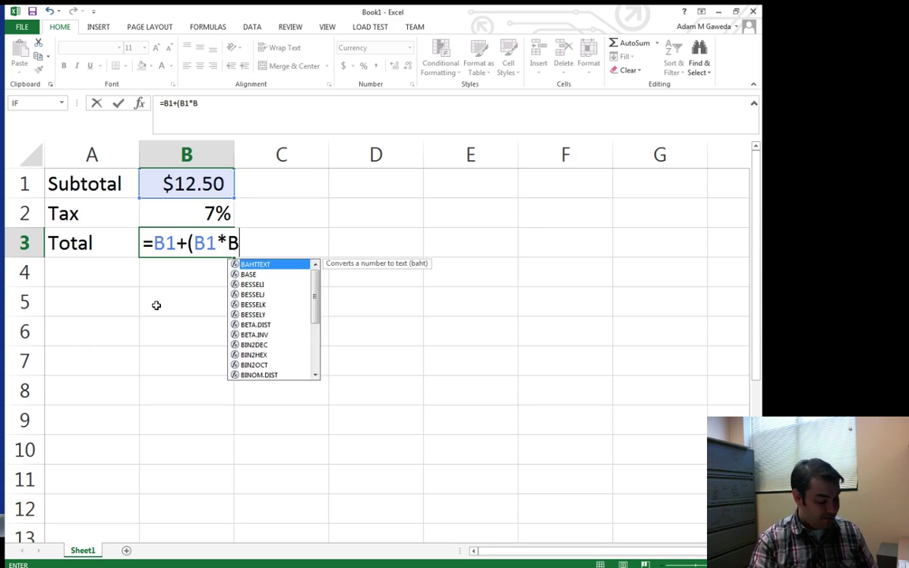
text(2))
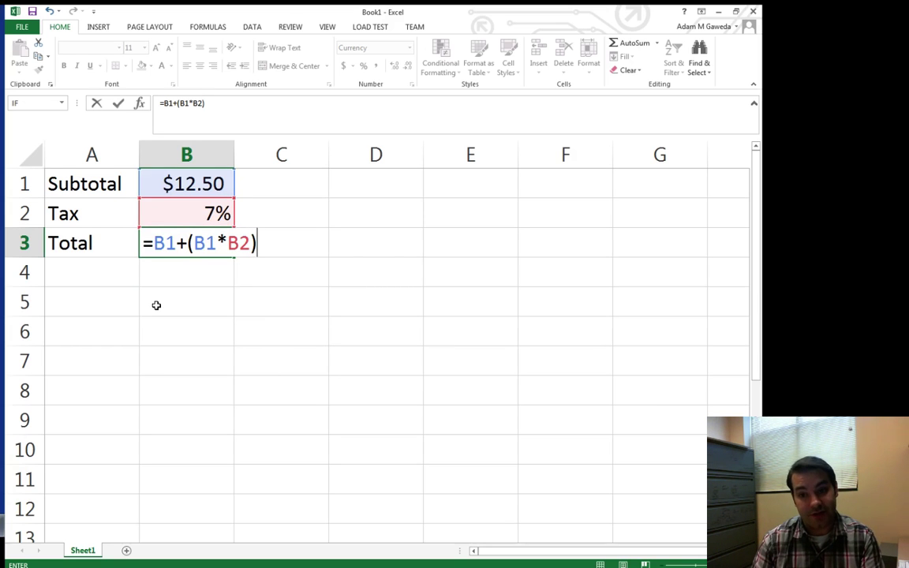
key(Return)
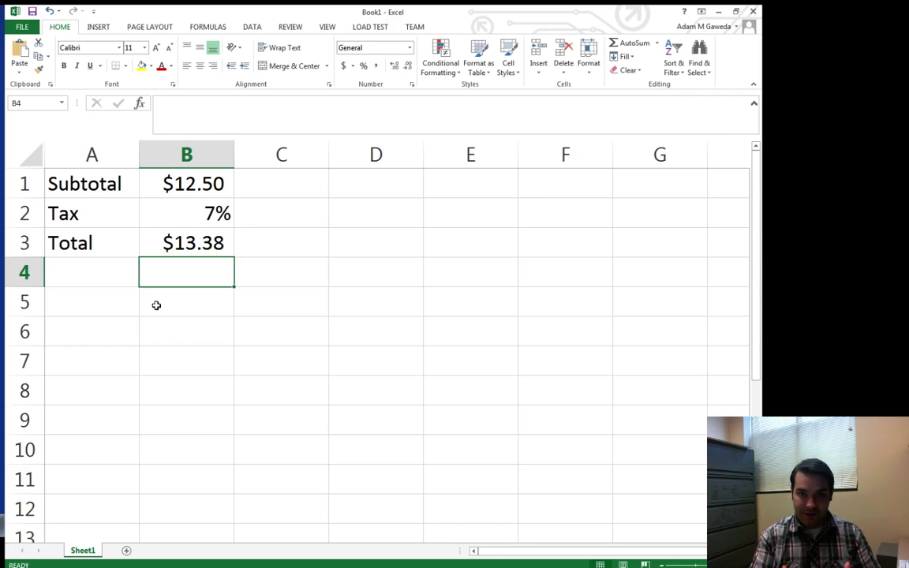
- Change the tax rate in B2 to 10% to test the Total recalculation
key(Up)
key(Up)
key(Up)
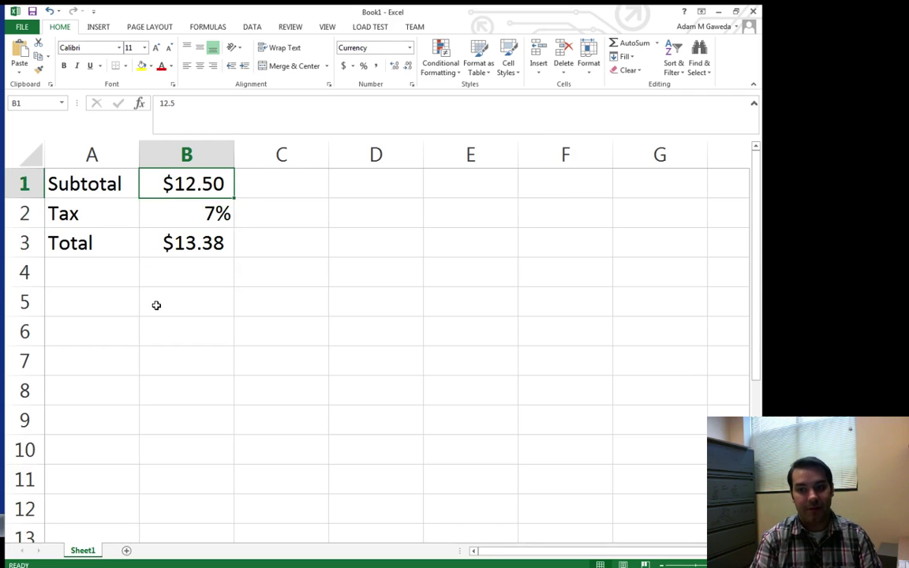
key(Down)
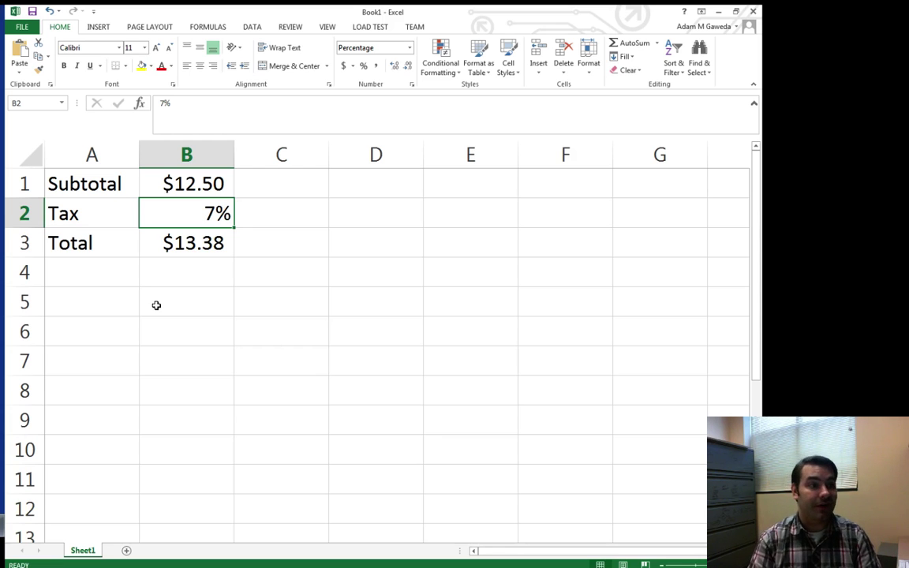
text(10)
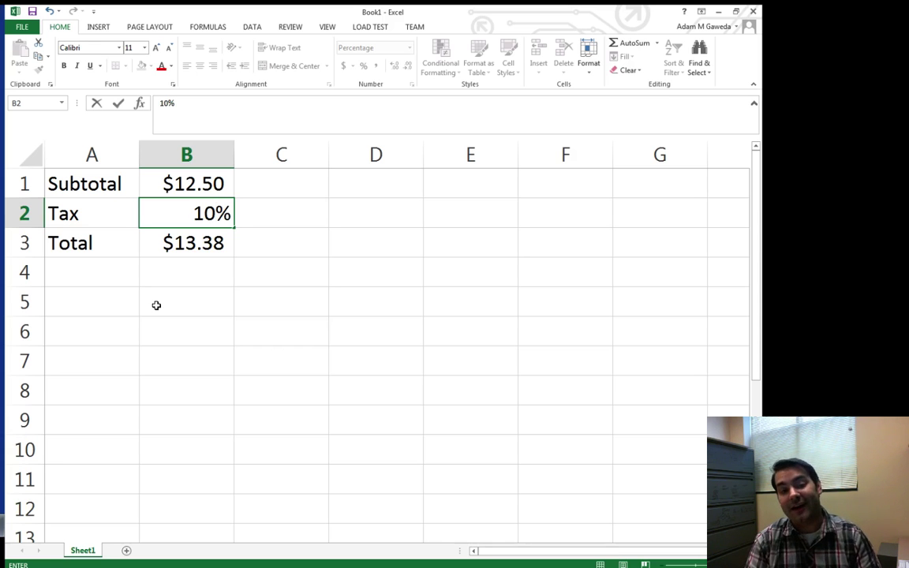
key(Return)
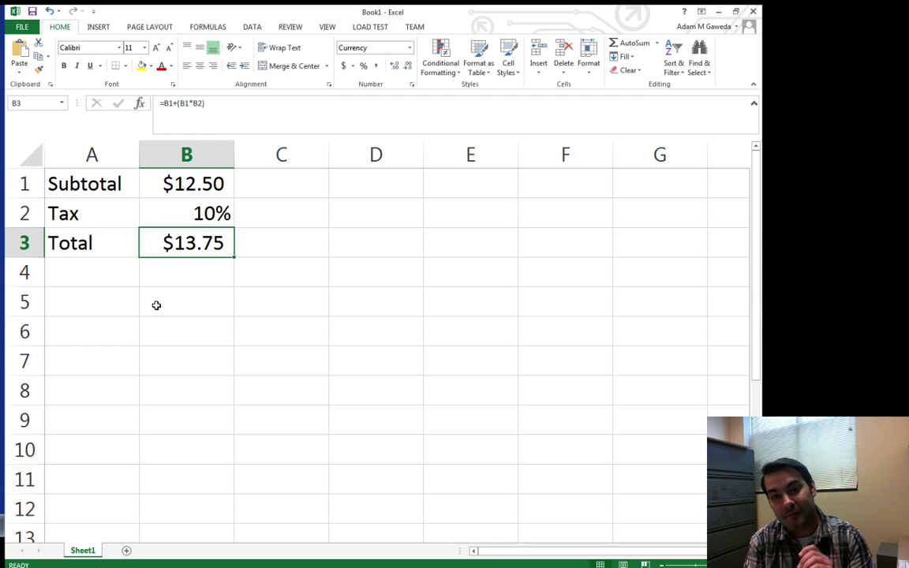
- Restore the tax rate to 7% and set the subtotal to 9.99, giving $10.69
key(Up)
text(7)
key(Return)
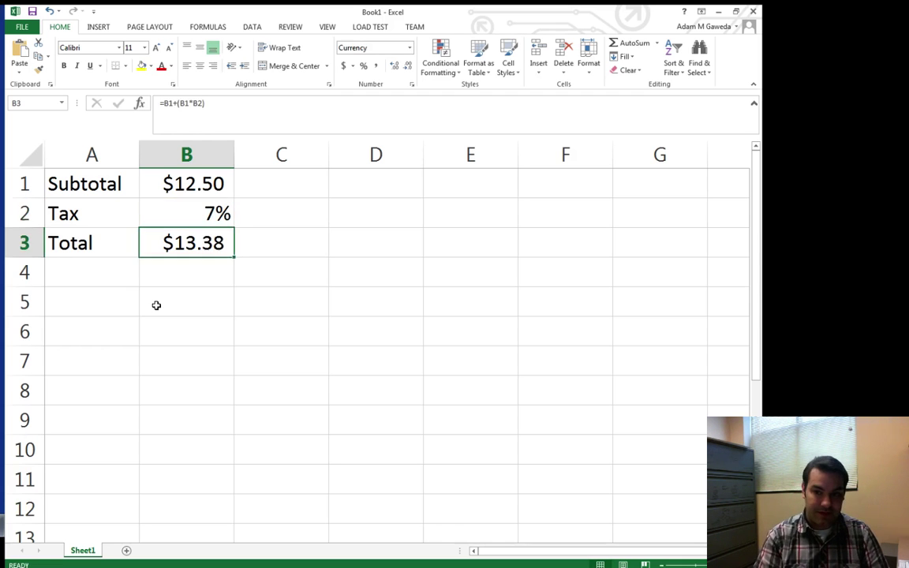
key(Up)
key(Up)
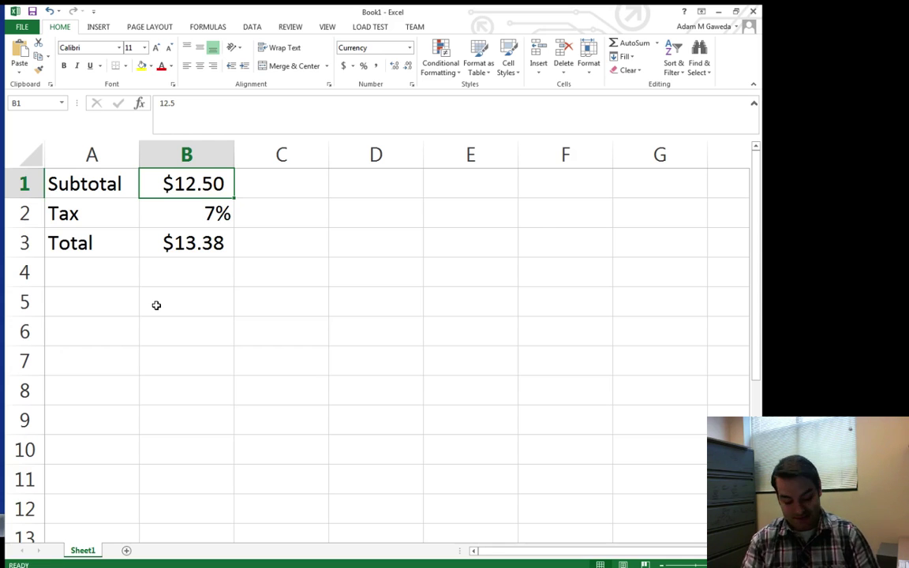
text(9.99)
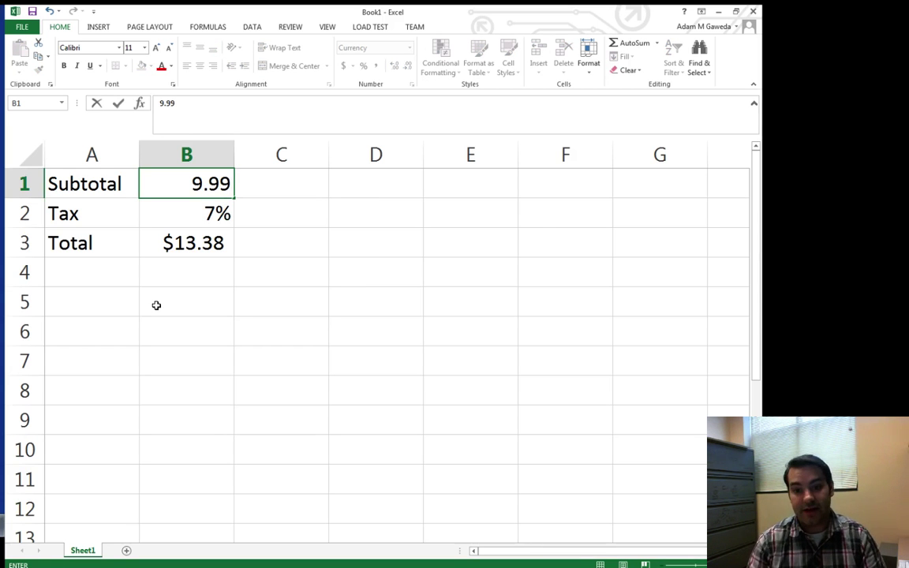
key(Return)
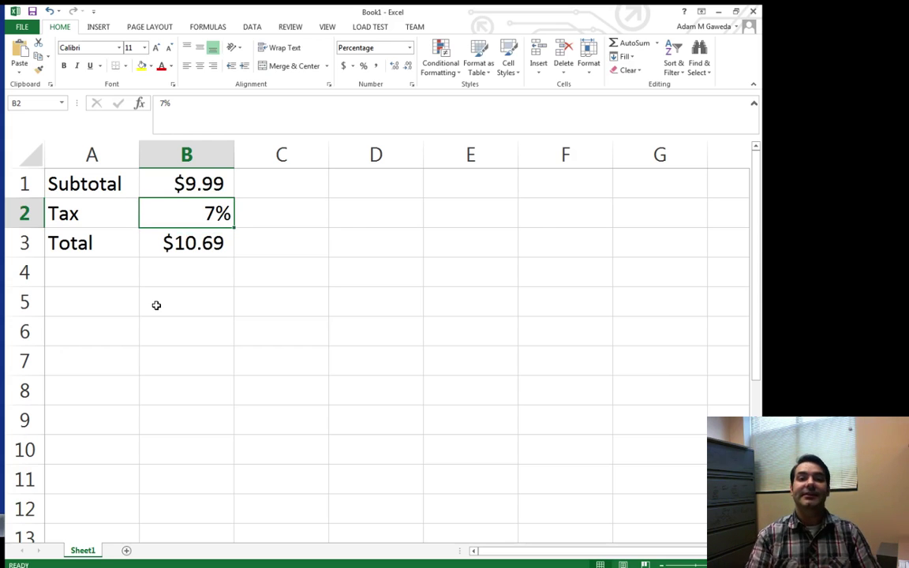